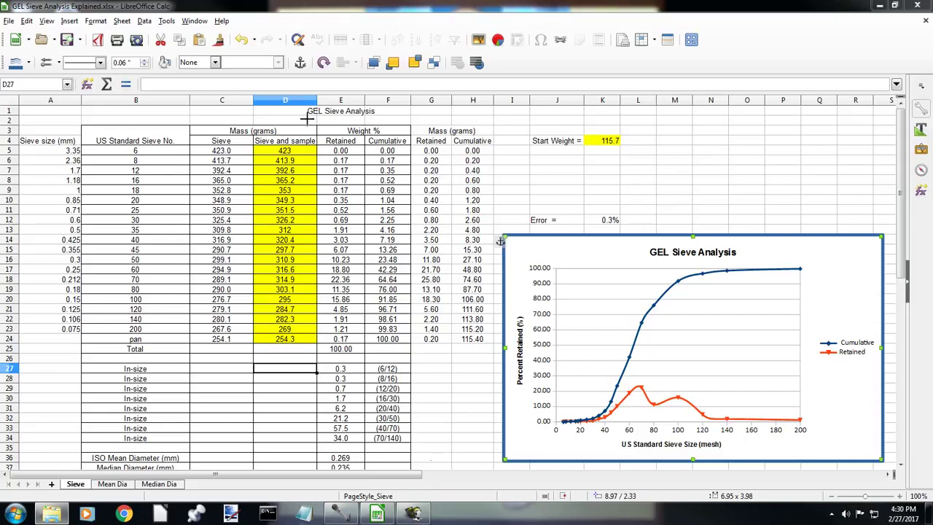
In red pen, underline the GEL Sieve Analysis title, outline columns B–D, tick 325.4 and 326.2, and circle 0.69
left_click_drag(307, 117, 375, 118)
mouse_move(177, 117)
left_mouse_down()
mouse_move(329, 130)
mouse_move(300, 348)
mouse_move(89, 239)
mouse_move(181, 116)
left_mouse_up()
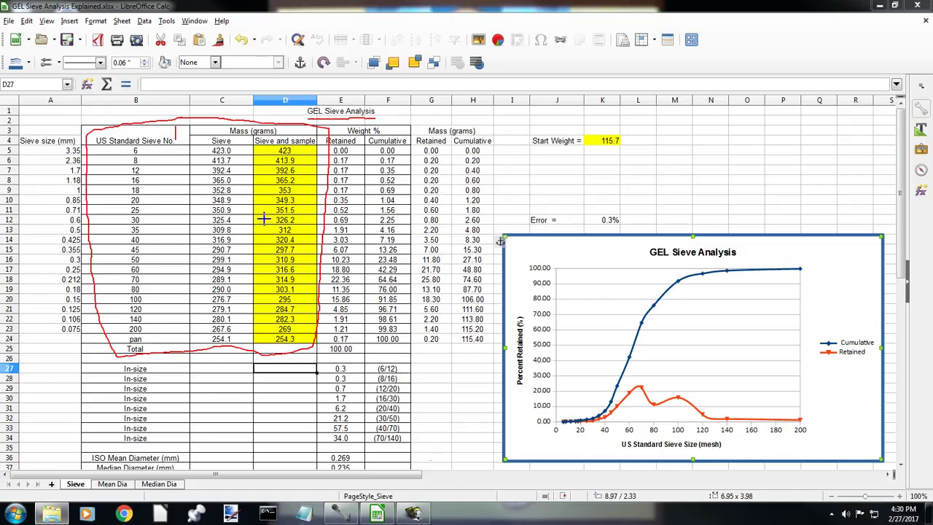
left_click_drag(271, 220, 264, 220)
left_click_drag(207, 219, 213, 219)
left_click_drag(332, 214, 333, 223)
Draw a red pen loop around the 115.7 Start Weight in J4:K4
mouse_move(572, 128)
left_mouse_down()
mouse_move(618, 132)
mouse_move(633, 146)
mouse_move(552, 158)
mouse_move(520, 137)
mouse_move(576, 126)
left_mouse_up()
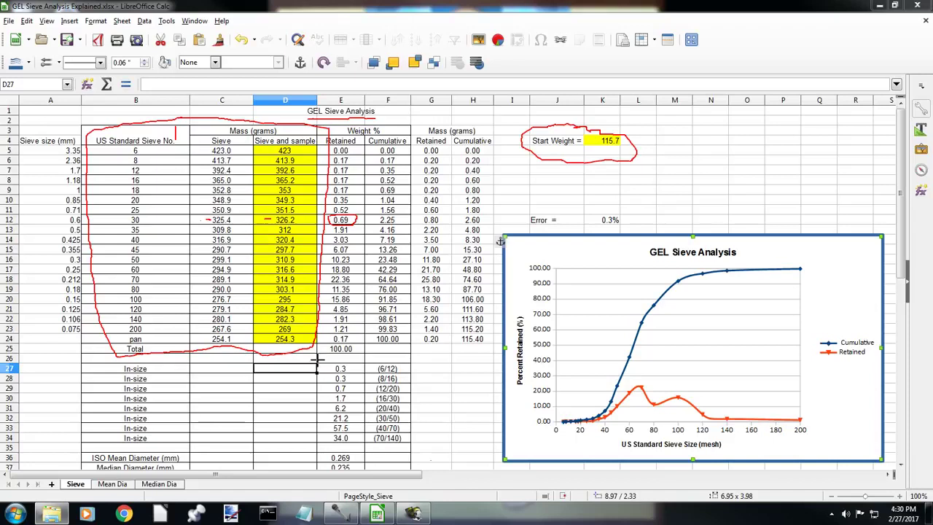
Circle the in-size breakdown E27:F34 in red and mark rows 31–34, including the 20/40 value 6.2
mouse_move(336, 357)
left_mouse_down()
mouse_move(416, 358)
mouse_move(413, 443)
mouse_move(318, 446)
mouse_move(302, 411)
mouse_move(310, 362)
mouse_move(340, 356)
left_mouse_up()
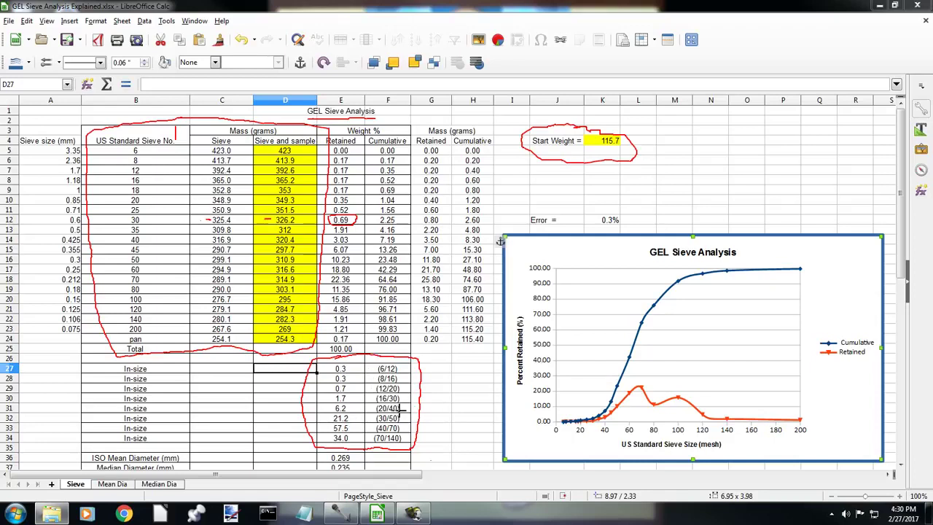
left_click_drag(402, 408, 405, 437)
mouse_move(371, 409)
left_mouse_down()
mouse_move(370, 428)
mouse_move(395, 438)
left_mouse_up()
left_click_drag(355, 407, 365, 408)
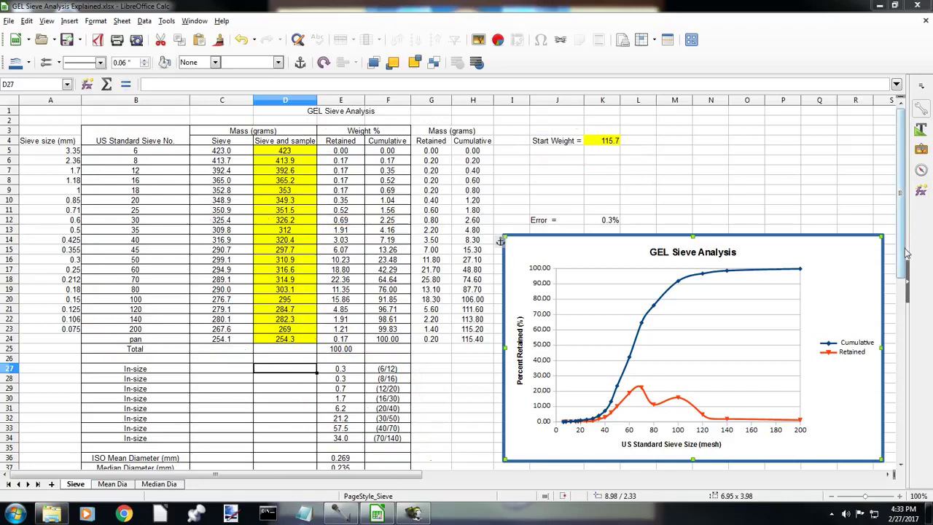
Open the Median Dia sheet, cancelling the Rename Sheet dialog without changes
left_click_drag(904, 256, 904, 274)
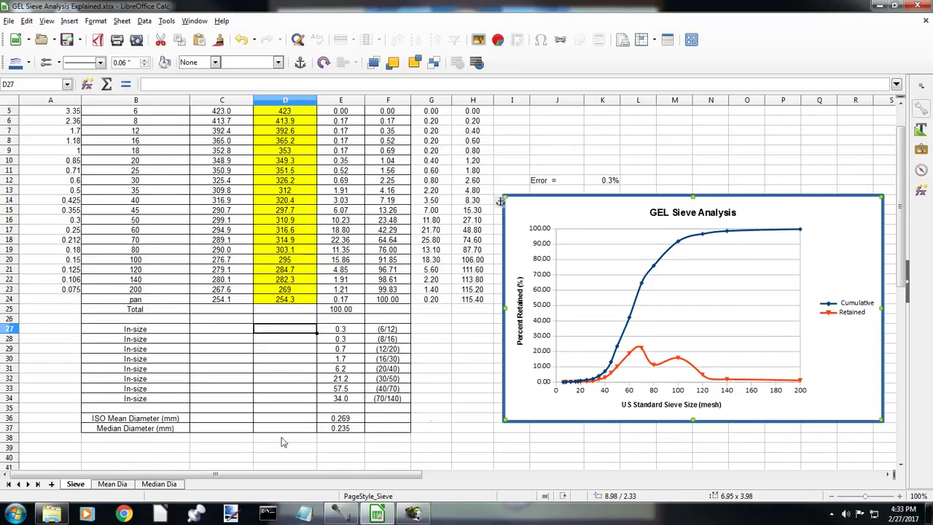
double_click(162, 485)
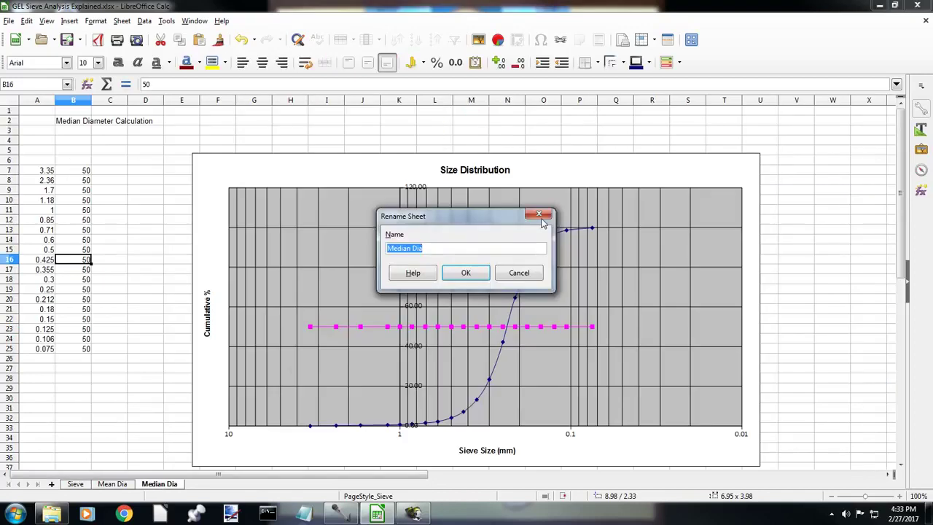
left_click(539, 213)
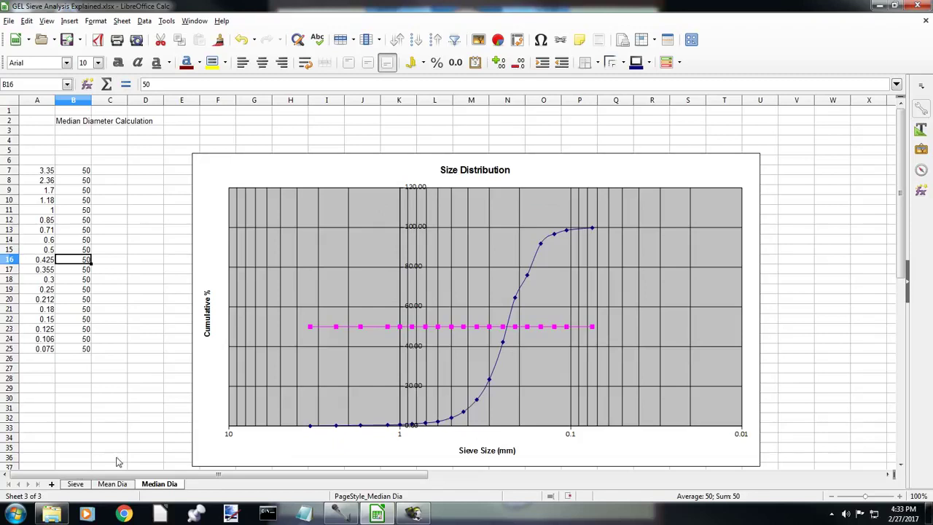
Return to the Sieve sheet
left_click(75, 484)
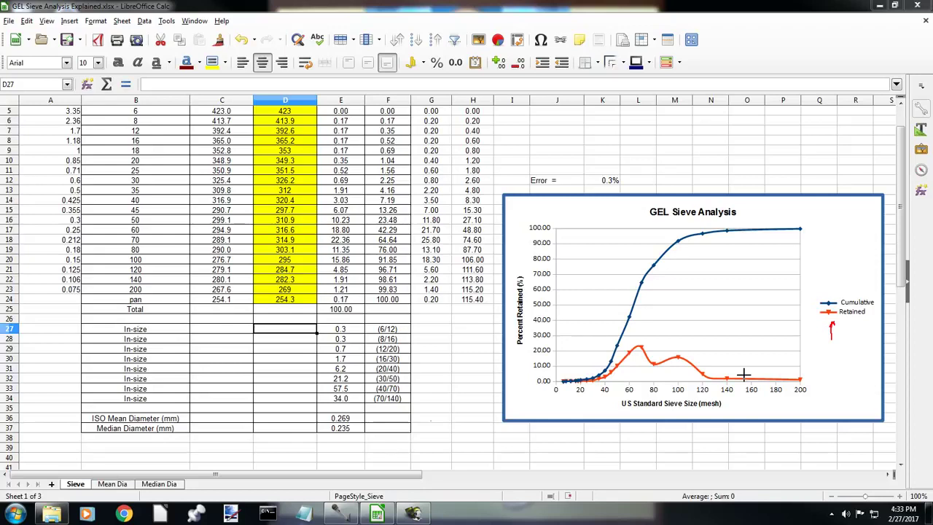
In red pen, trace the chart curves, add a down arrow above the legend, and loop the 140–200 tail
mouse_move(735, 373)
left_mouse_down()
mouse_move(658, 346)
mouse_move(616, 372)
left_mouse_up()
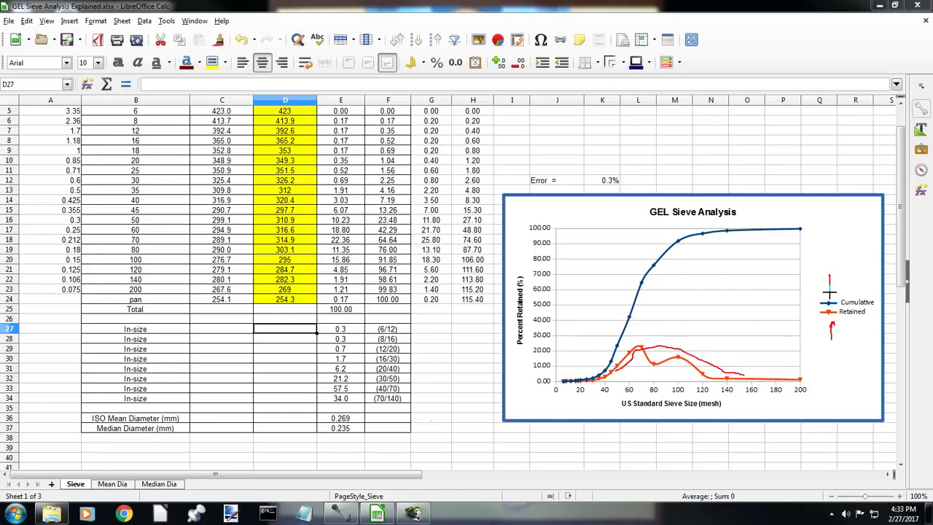
left_click_drag(824, 288, 833, 289)
mouse_move(783, 237)
left_mouse_down()
mouse_move(737, 251)
mouse_move(704, 295)
mouse_move(691, 353)
mouse_move(579, 376)
left_mouse_up()
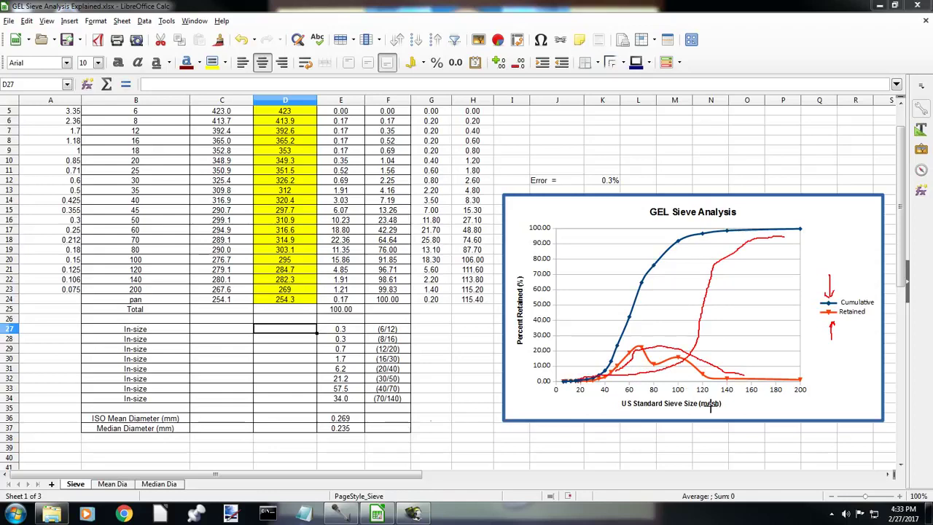
mouse_move(815, 388)
left_mouse_down()
mouse_move(749, 403)
mouse_move(702, 384)
mouse_move(769, 366)
mouse_move(812, 389)
left_mouse_up()
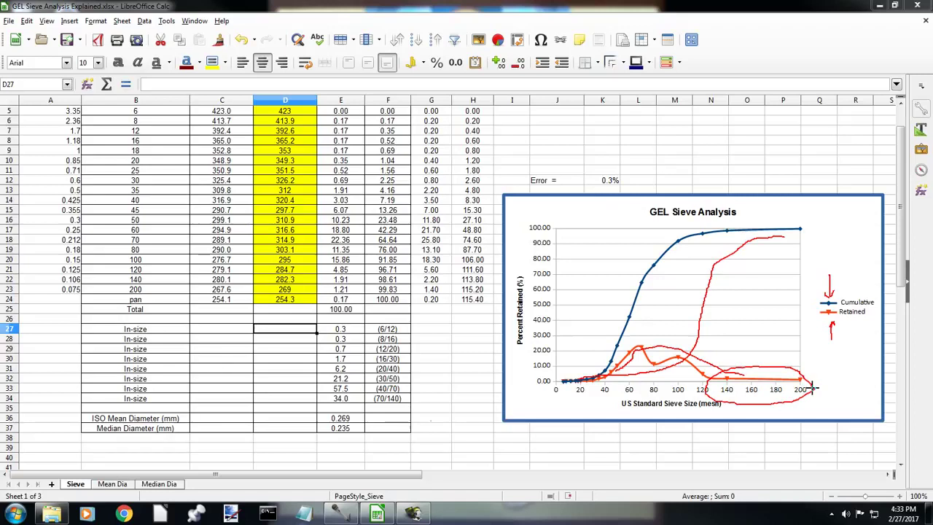